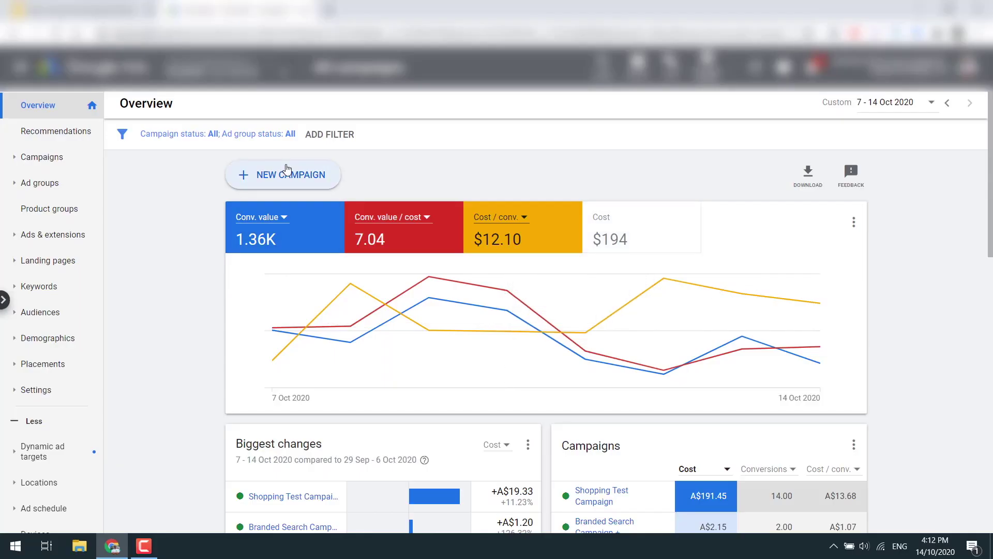
Start a new Standard Shopping campaign with a Sales goal and proceed to its settings.
{"action": "left_click", "coordinate": [303, 176]}
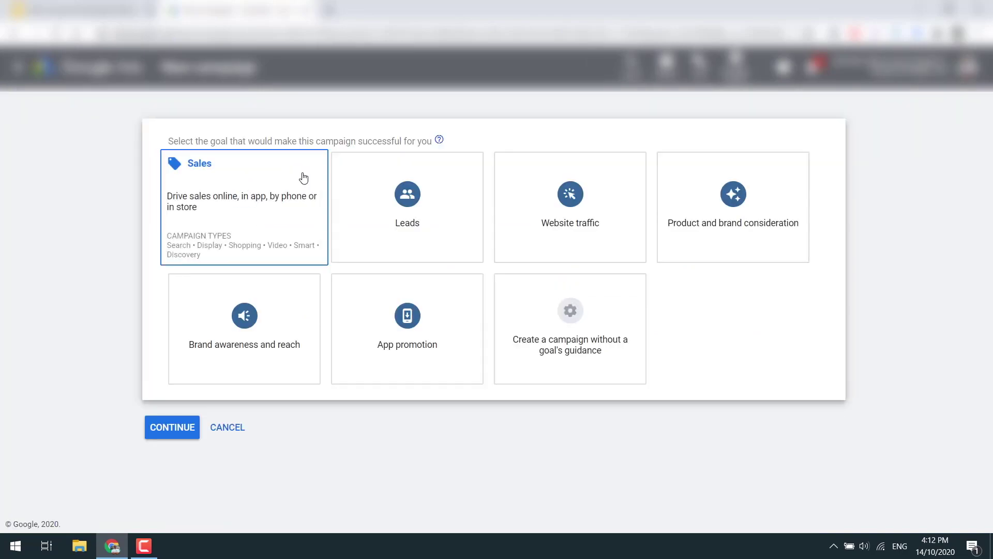
{"action": "left_click", "coordinate": [205, 226]}
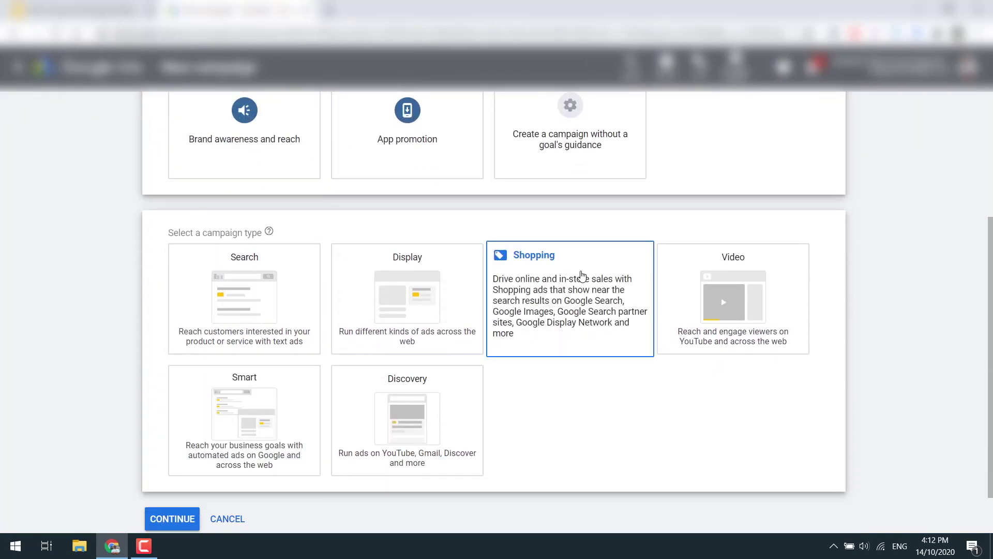
{"action": "left_click", "coordinate": [582, 273]}
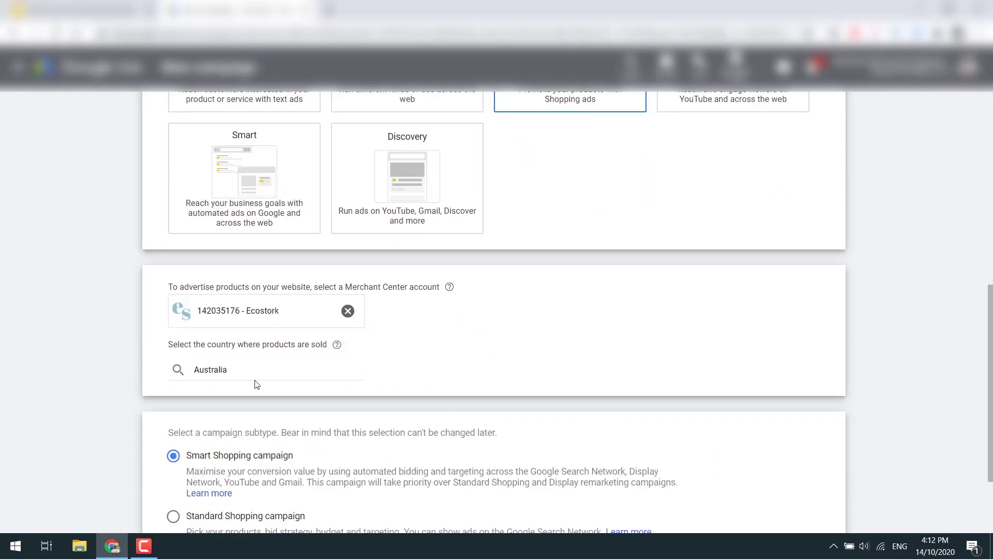
{"action": "scroll", "coordinate": [257, 384], "scroll_direction": "down", "scroll_amount": 2}
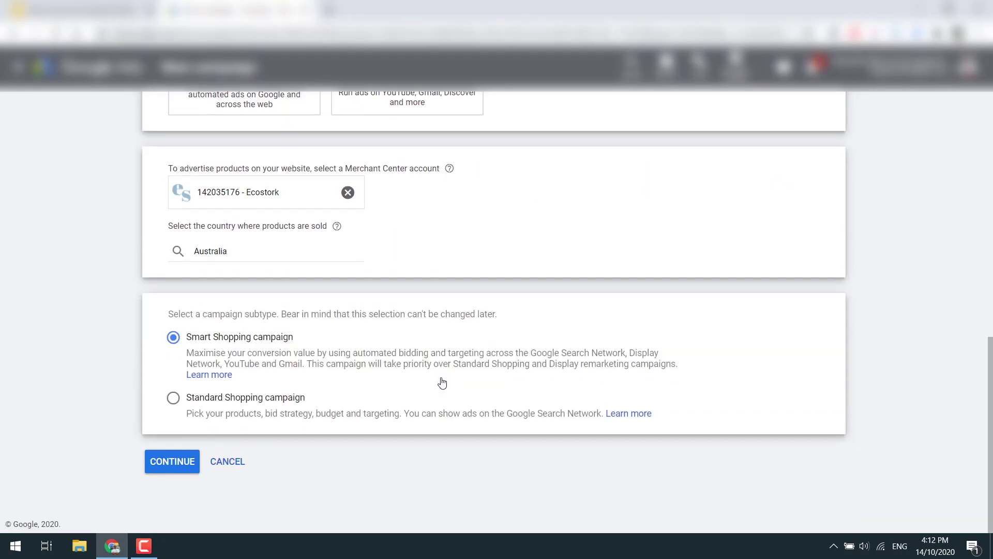
{"action": "left_click", "coordinate": [257, 400]}
{"action": "left_click", "coordinate": [162, 464]}
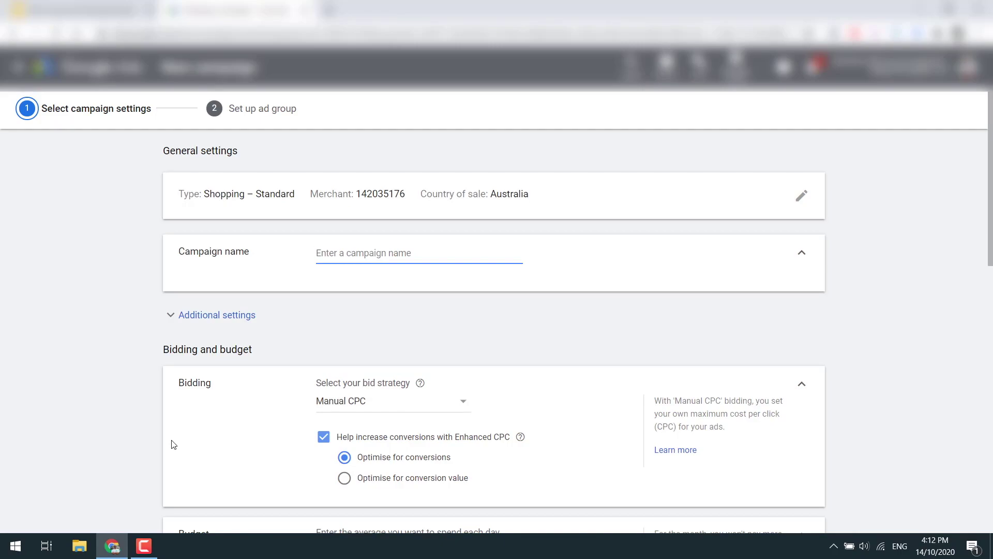
Name the campaign 'Test Shopping Campaign' with Maximise clicks bidding capped at A$0.30 max CPC.
{"action": "type", "text": "Test Shop"}
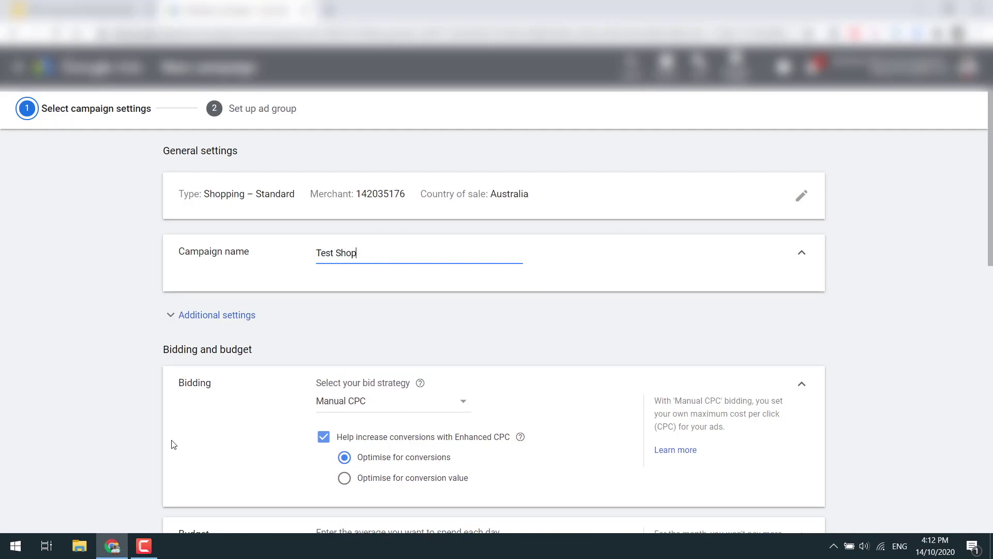
{"action": "type", "text": "ping Campaign"}
{"action": "left_click", "coordinate": [401, 463]}
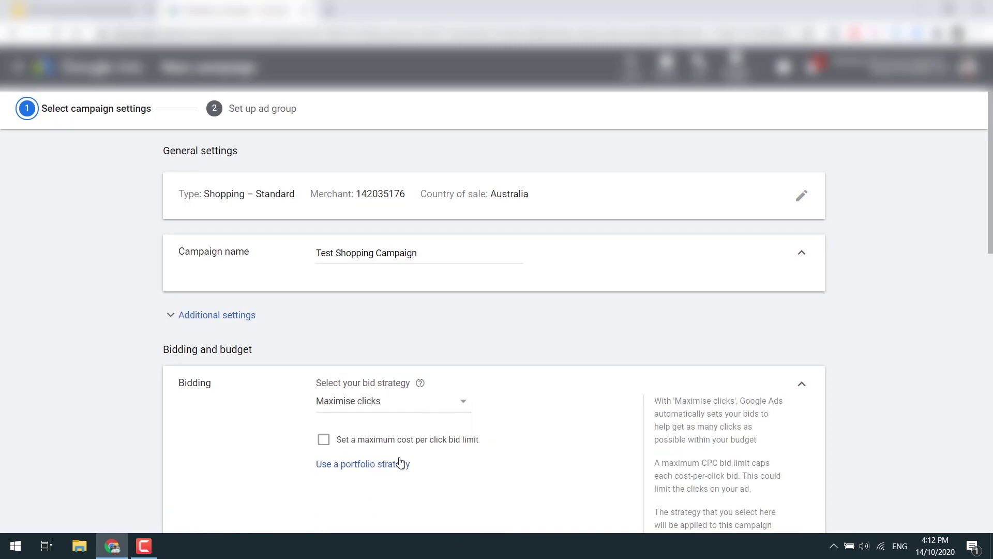
{"action": "left_click", "coordinate": [377, 443]}
{"action": "left_click", "coordinate": [381, 478]}
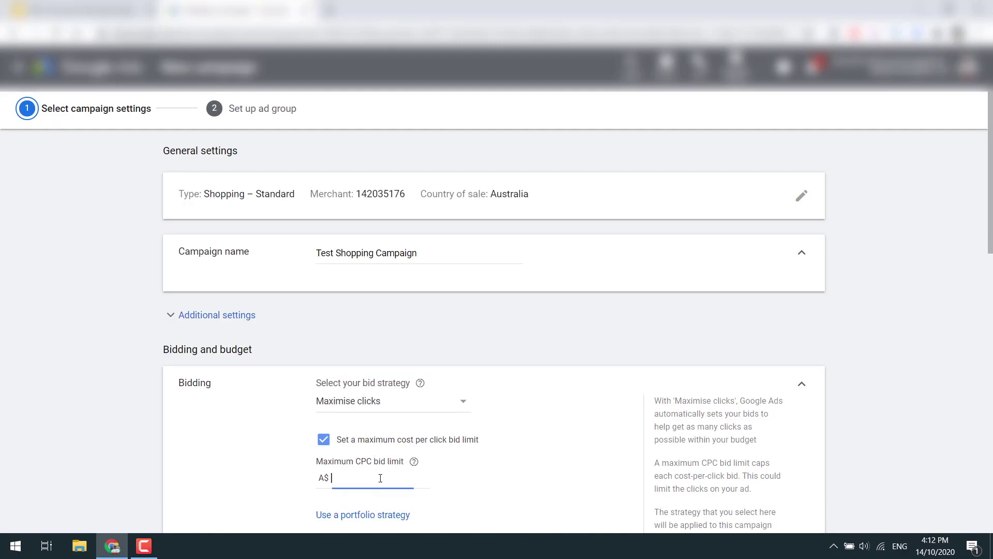
{"action": "type", "text": "0.30"}
Set a A$100 average daily budget, exclude Google search partners, and save the settings.
{"action": "scroll", "coordinate": [381, 479], "scroll_direction": "down", "scroll_amount": 4}
{"action": "left_click", "coordinate": [375, 429]}
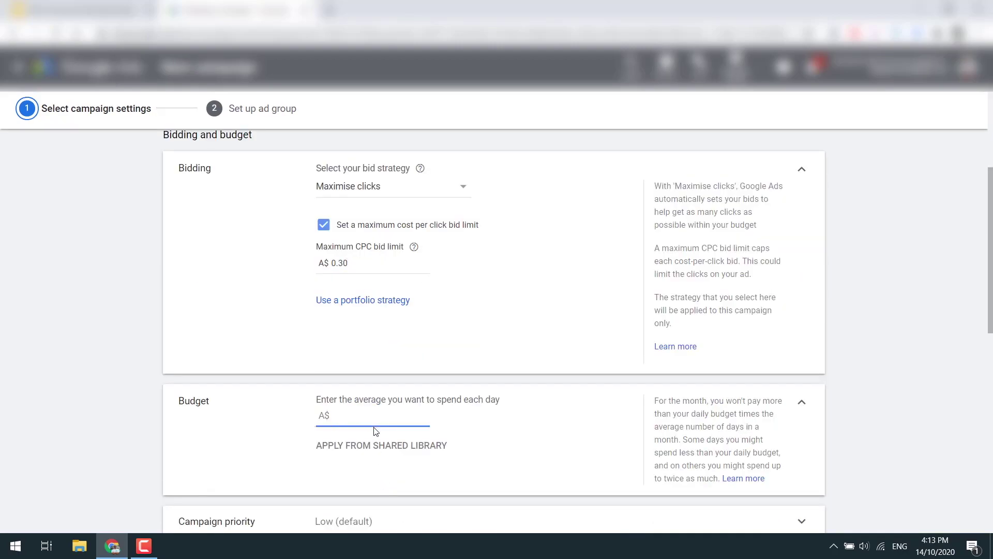
{"action": "type", "text": "100"}
{"action": "scroll", "coordinate": [375, 431], "scroll_direction": "down", "scroll_amount": 2}
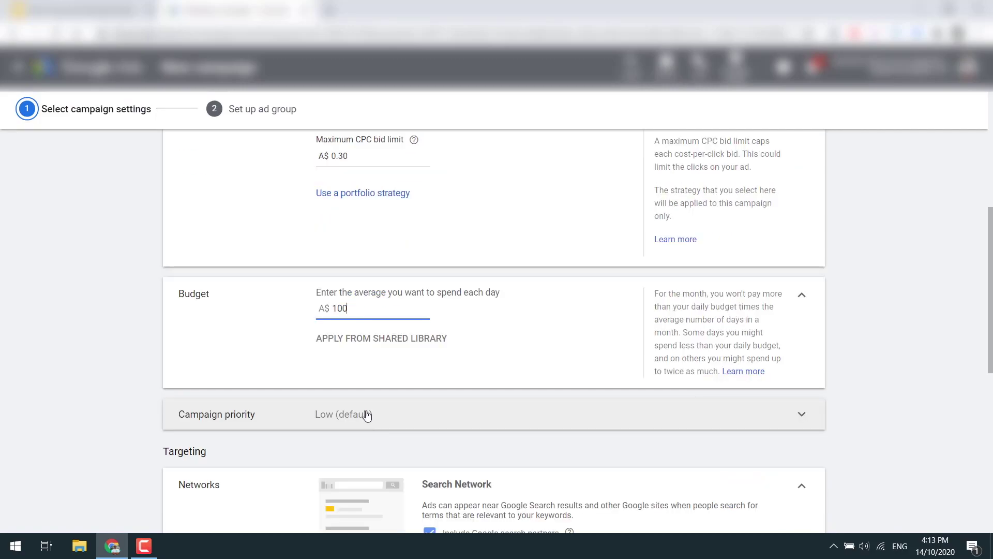
{"action": "scroll", "coordinate": [366, 415], "scroll_direction": "down", "scroll_amount": 4}
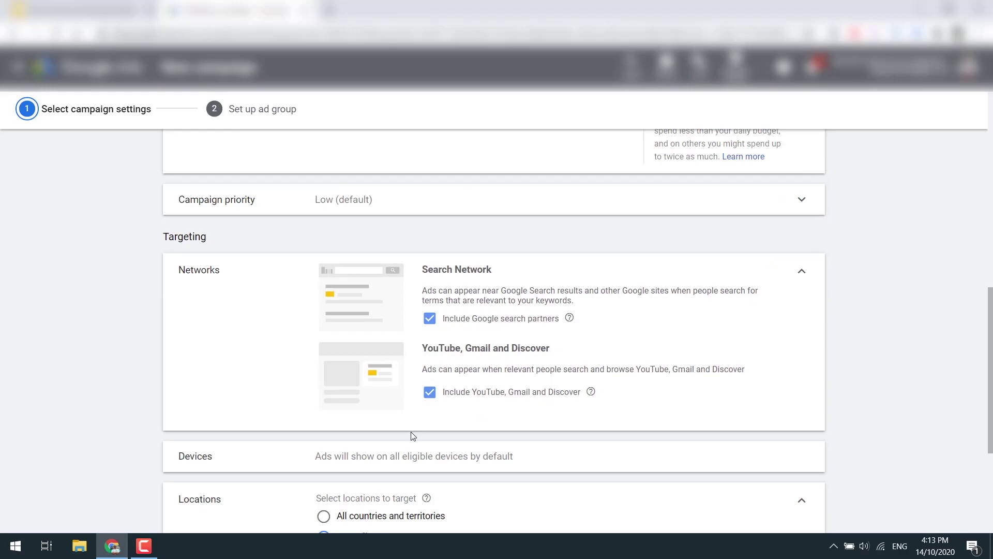
{"action": "left_click", "coordinate": [456, 321]}
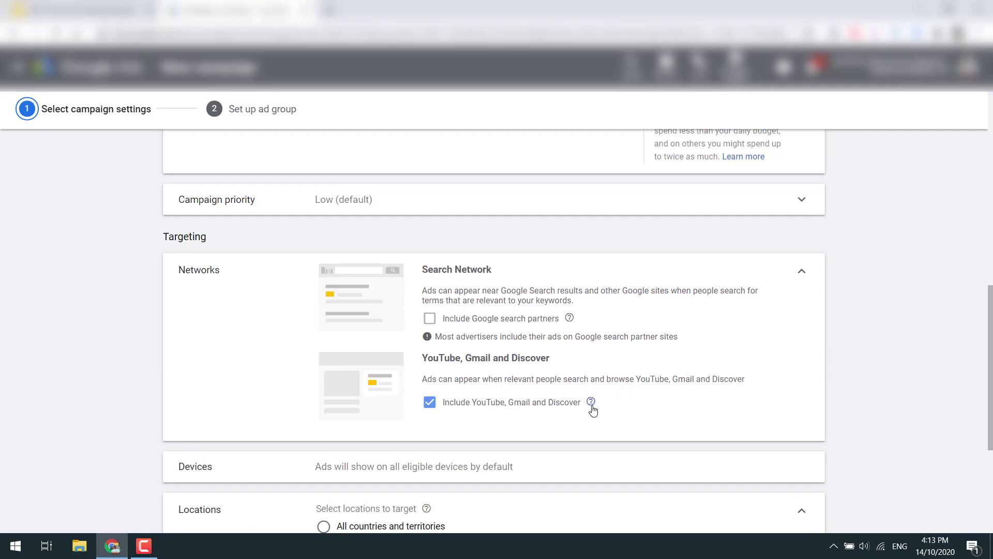
{"action": "mouse_move", "coordinate": [592, 408]}
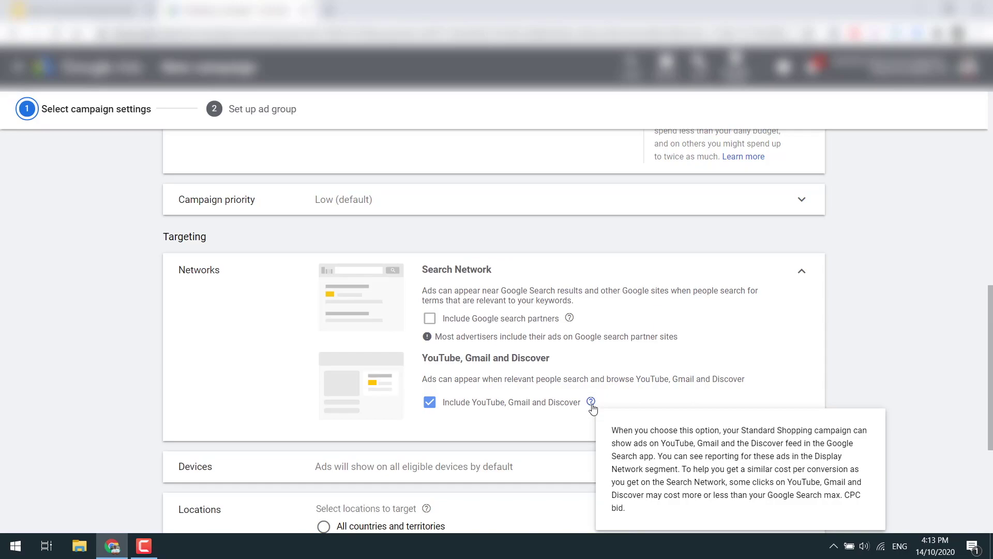
{"action": "scroll", "coordinate": [554, 402], "scroll_direction": "down", "scroll_amount": 2}
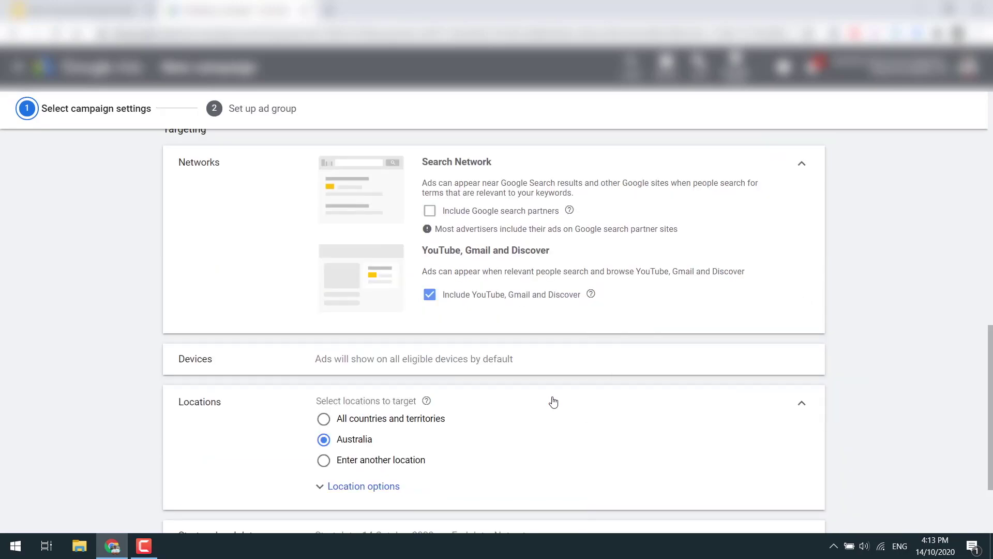
{"action": "scroll", "coordinate": [554, 402], "scroll_direction": "down", "scroll_amount": 2}
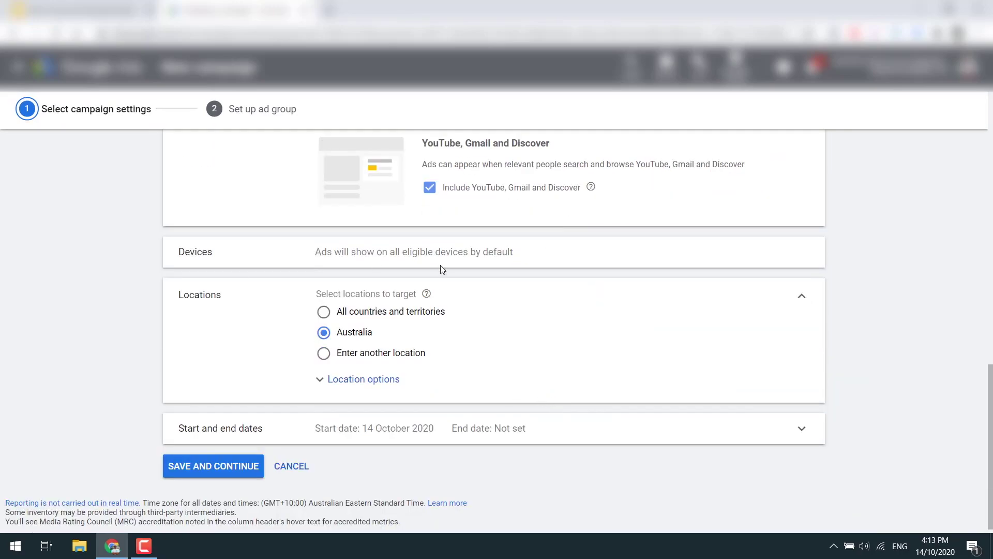
{"action": "left_click", "coordinate": [218, 466]}
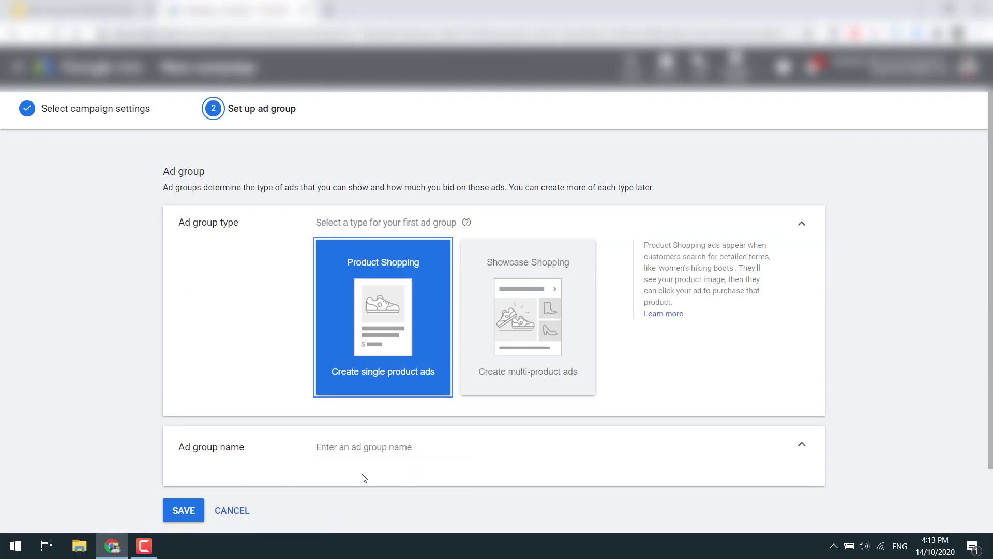
Name the Product Shopping ad group 'All Products' and save to create the campaign.
{"action": "left_click", "coordinate": [369, 445]}
{"action": "type", "text": "All"}
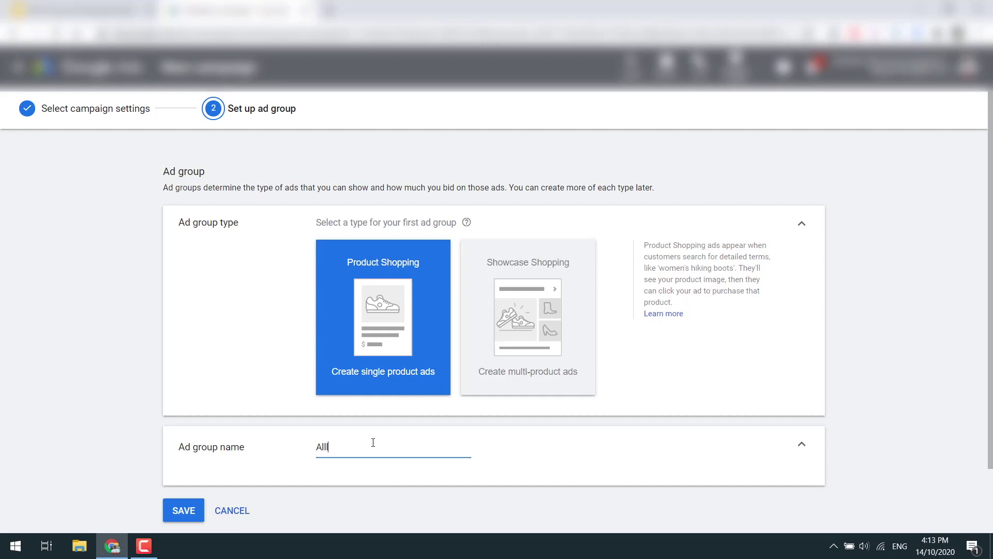
{"action": "type", "text": " Products"}
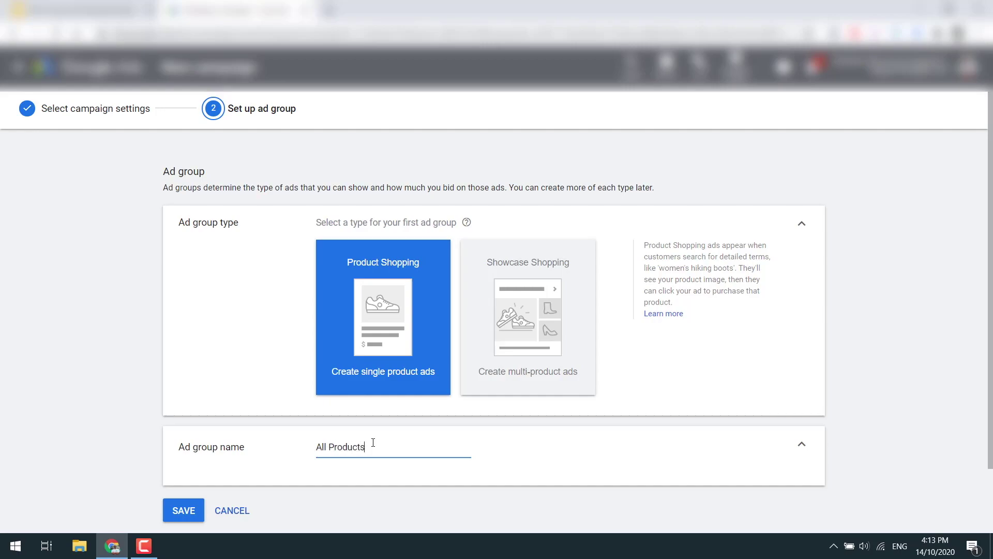
{"action": "left_click", "coordinate": [187, 517]}
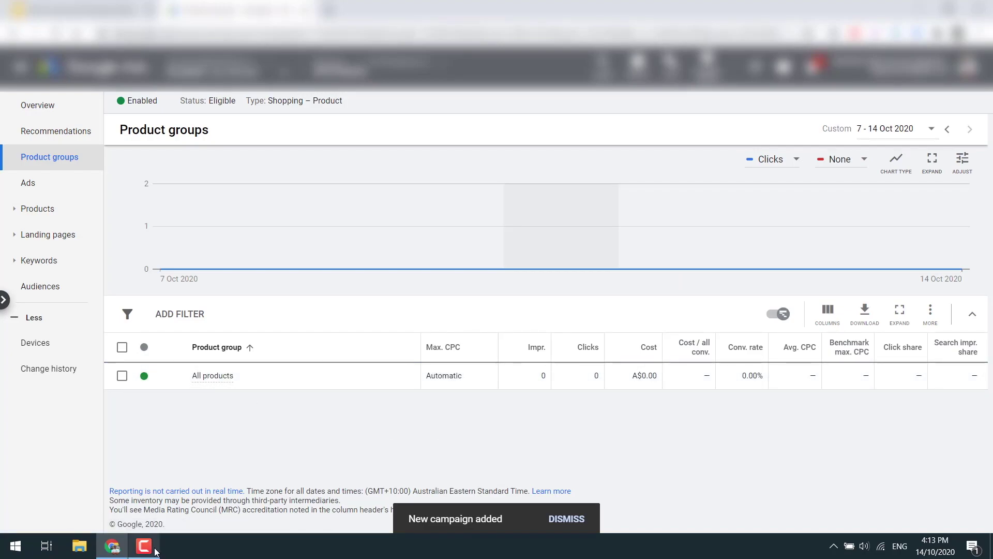
Bring up the existing Shopping campaign's Ad groups page showing the All Products ad group's 584 clicks.
{"action": "mouse_move", "coordinate": [156, 550]}
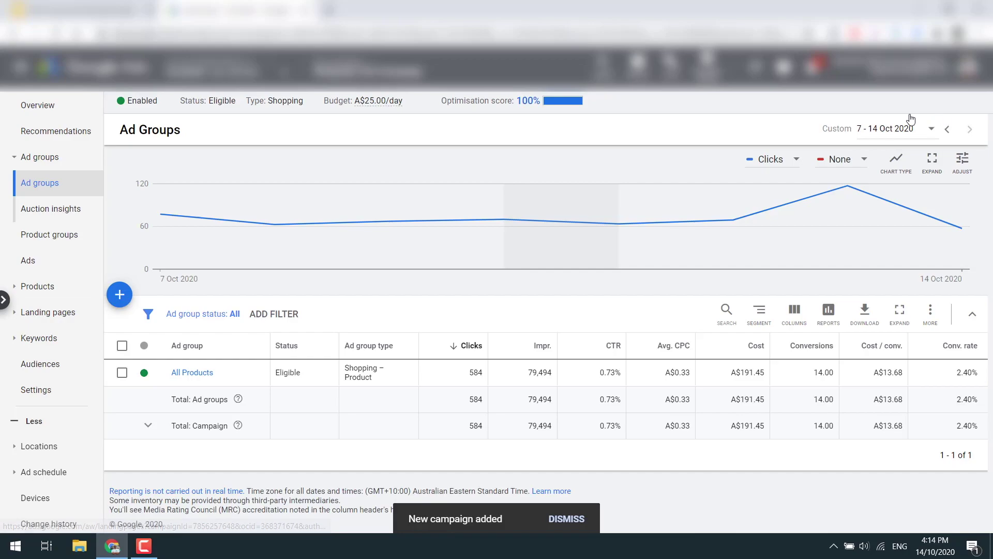
{"action": "left_click", "coordinate": [60, 338]}
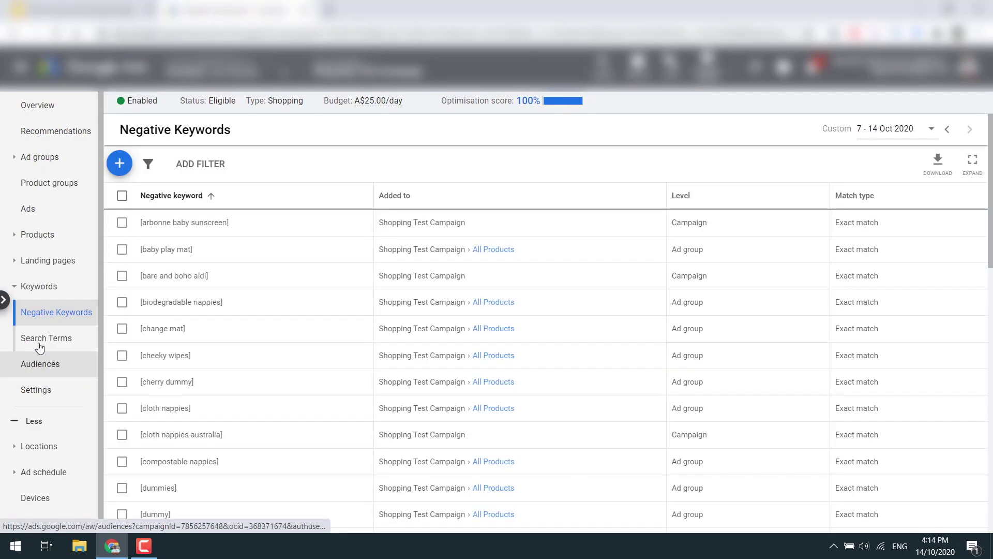
{"action": "left_click", "coordinate": [46, 338]}
{"action": "left_click", "coordinate": [913, 130]}
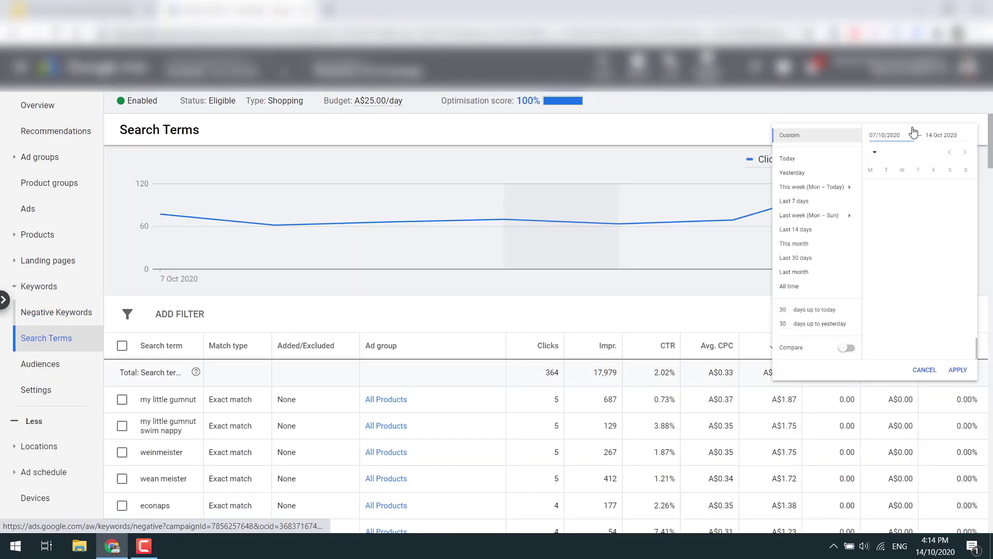
{"action": "scroll", "coordinate": [926, 344], "scroll_direction": "up", "scroll_amount": 5}
{"action": "left_click", "coordinate": [936, 340]}
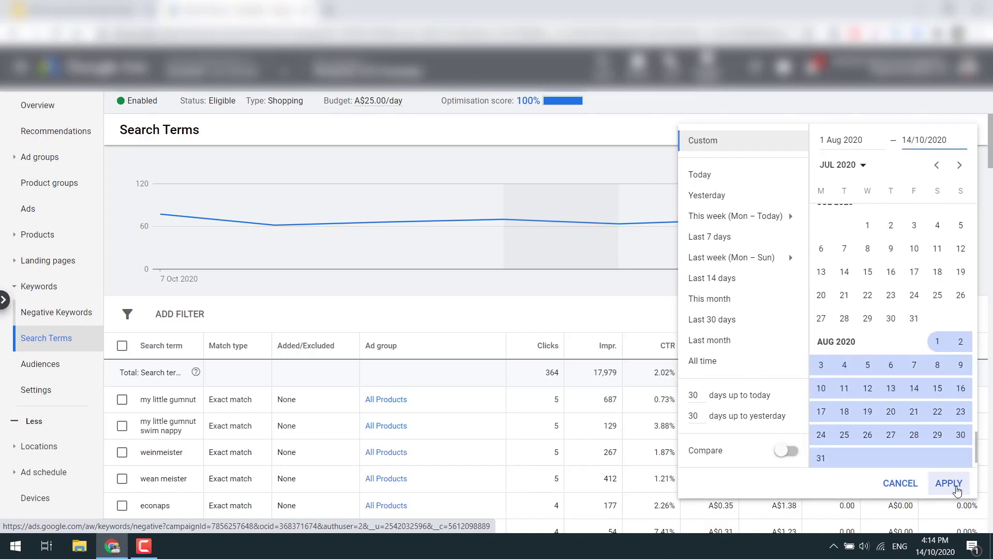
{"action": "left_click", "coordinate": [953, 484]}
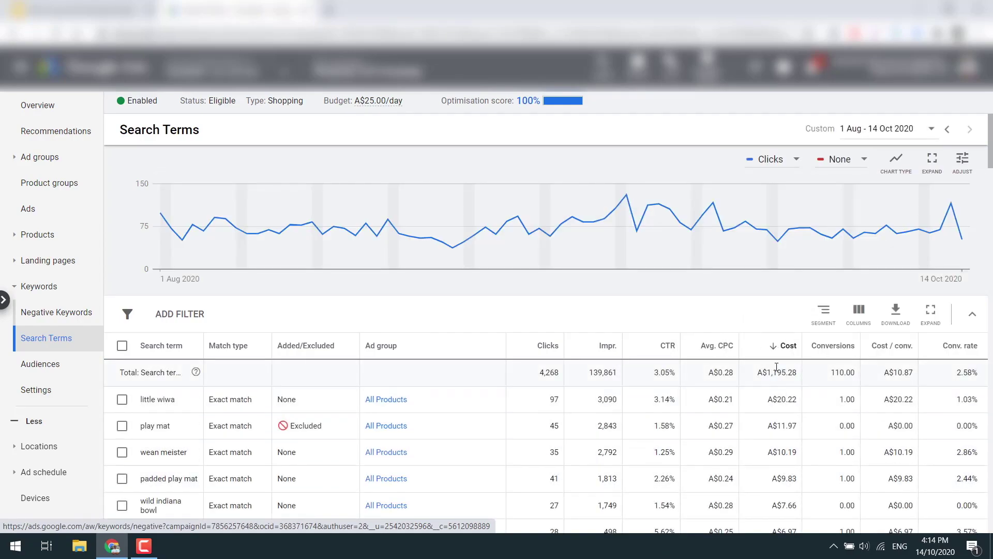
{"action": "scroll", "coordinate": [774, 356], "scroll_direction": "down", "scroll_amount": 2}
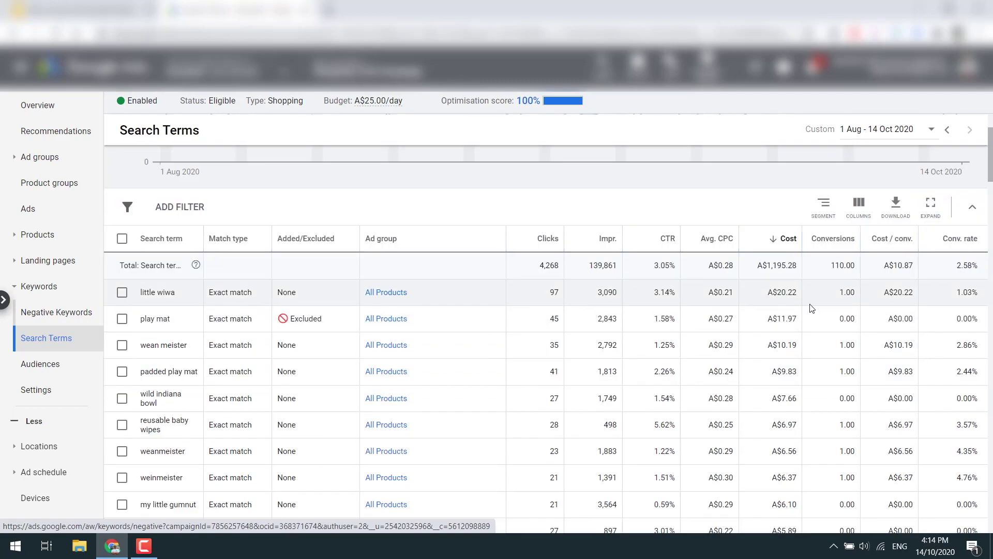
{"action": "triple_click", "coordinate": [153, 321]}
{"action": "left_click", "coordinate": [794, 329]}
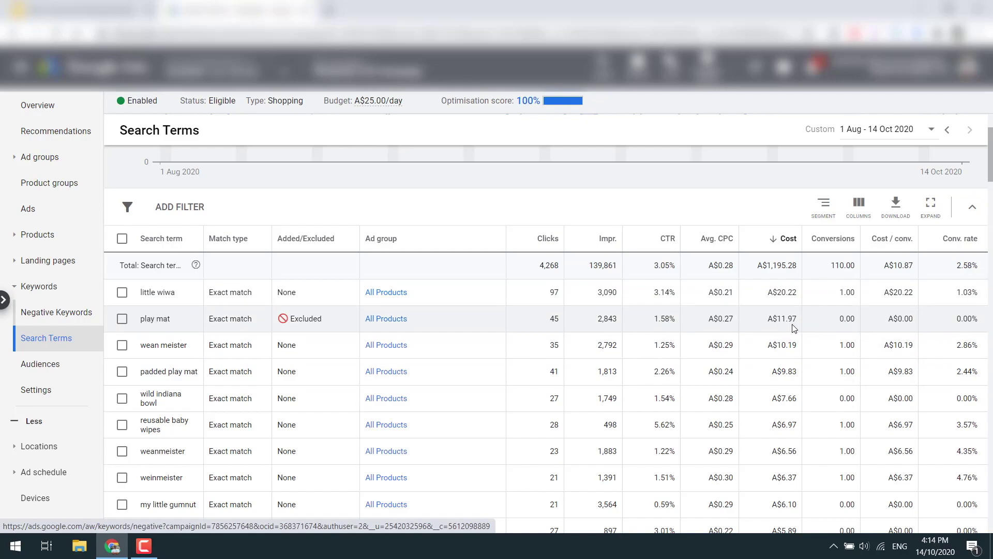
{"action": "double_click", "coordinate": [794, 328]}
{"action": "double_click", "coordinate": [842, 319]}
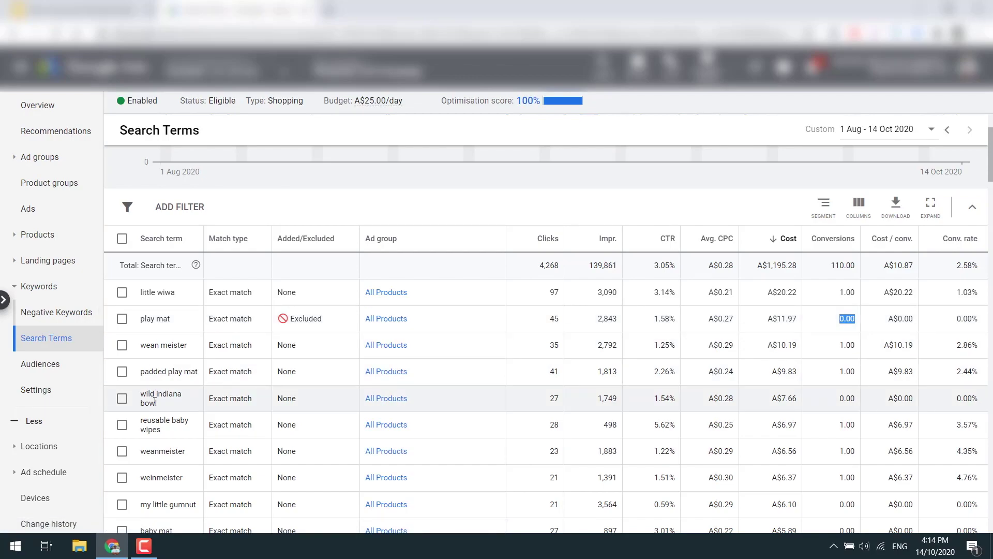
{"action": "left_click", "coordinate": [796, 396]}
{"action": "left_click", "coordinate": [121, 400]}
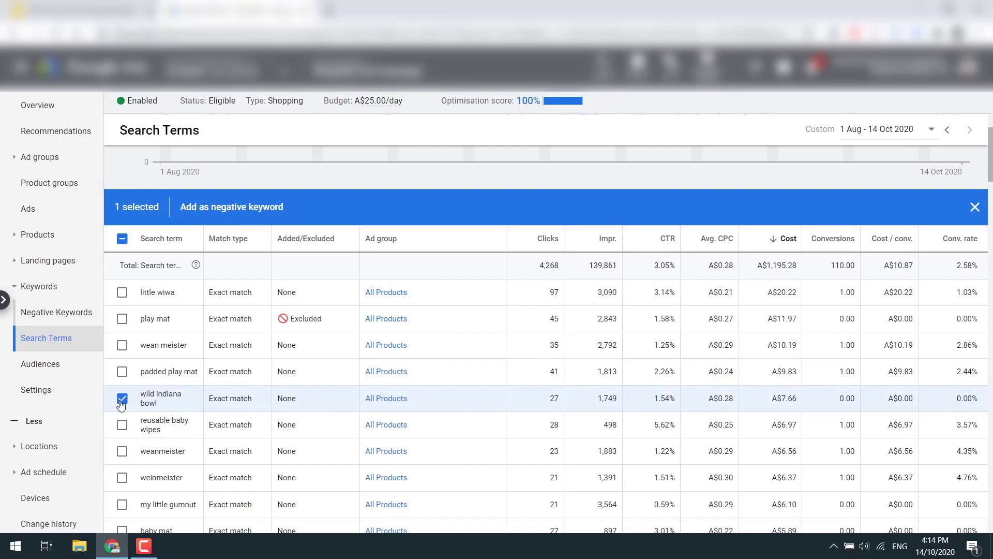
{"action": "double_click", "coordinate": [154, 401]}
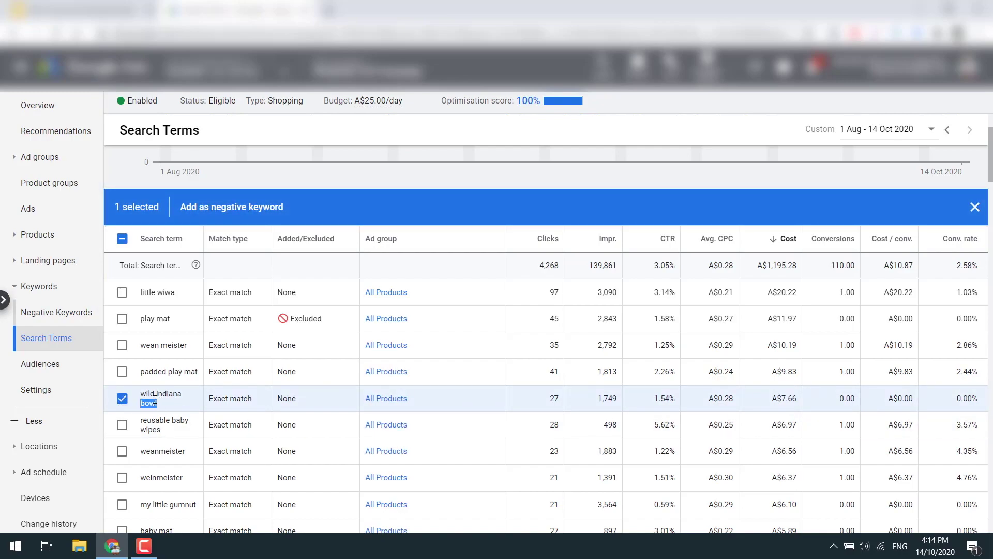
{"action": "triple_click", "coordinate": [155, 402]}
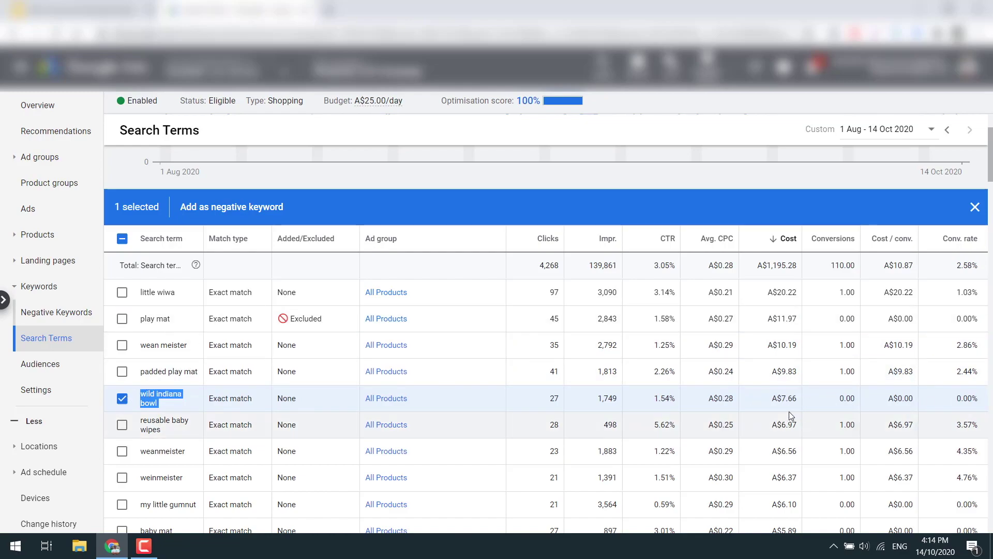
{"action": "left_click", "coordinate": [124, 401]}
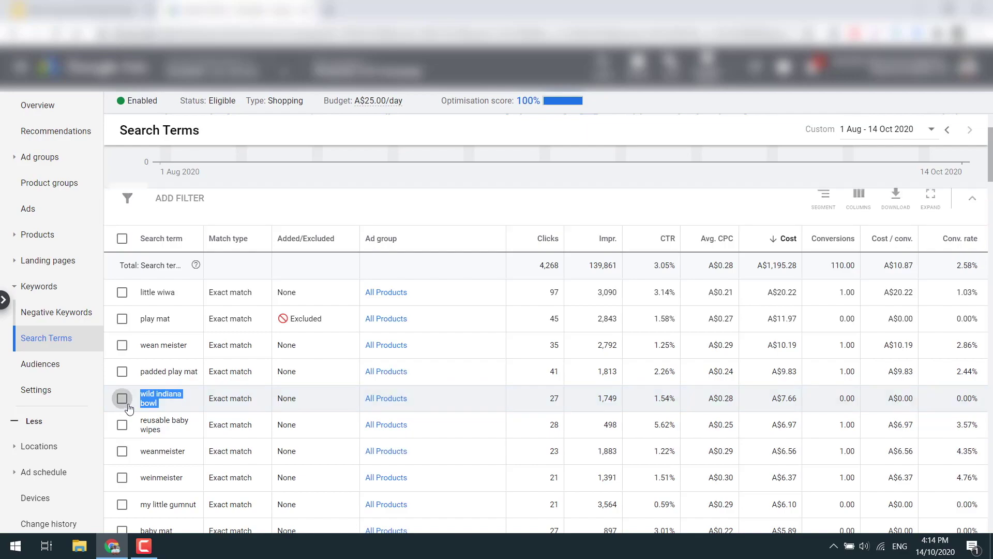
{"action": "scroll", "coordinate": [129, 408], "scroll_direction": "down", "scroll_amount": 2}
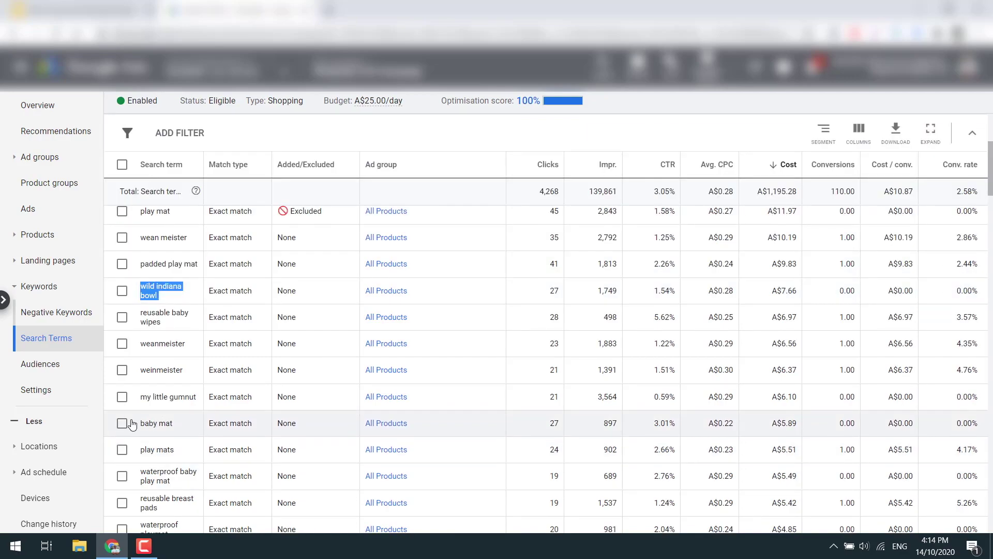
{"action": "left_click", "coordinate": [123, 423]}
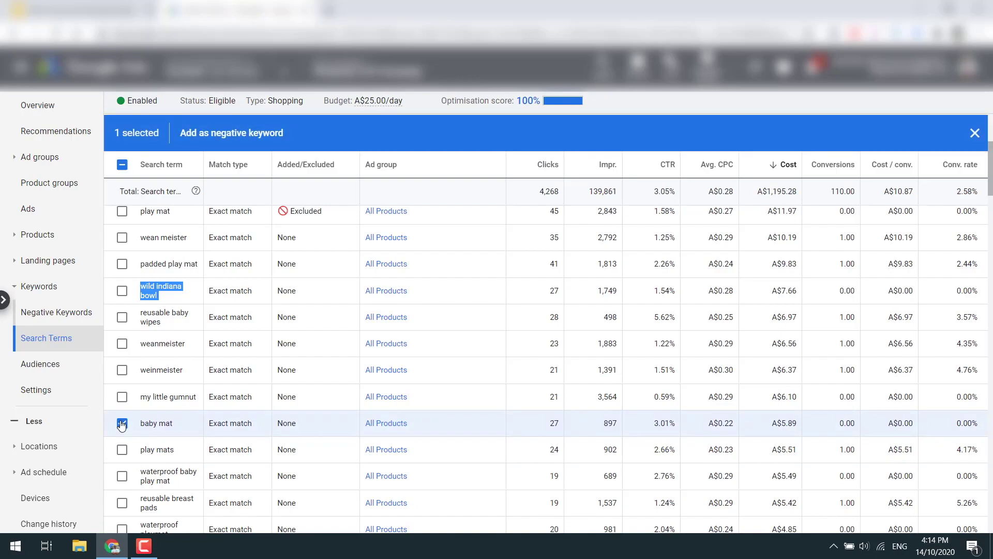
{"action": "left_click", "coordinate": [122, 424]}
{"action": "left_click", "coordinate": [122, 424]}
{"action": "left_click", "coordinate": [122, 426]}
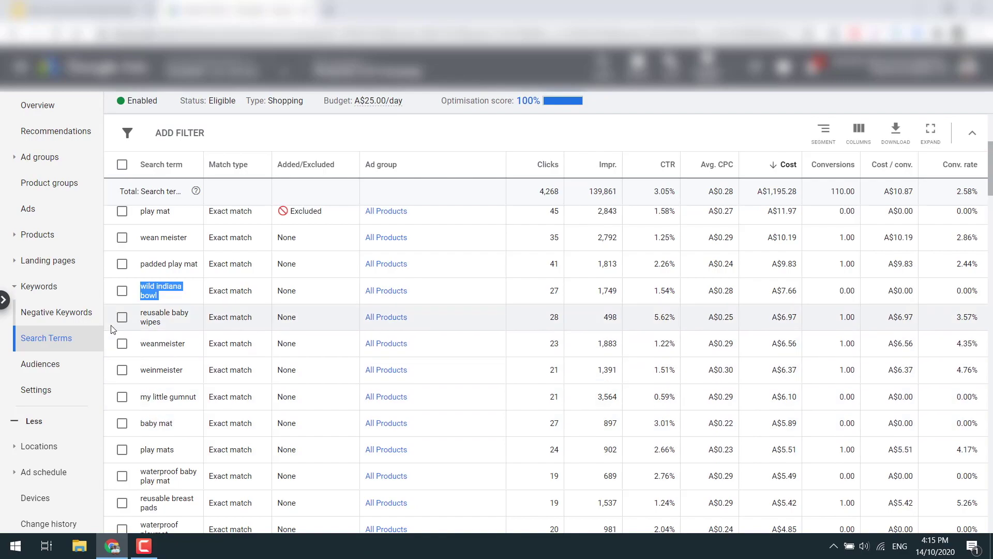
{"action": "left_click", "coordinate": [123, 291]}
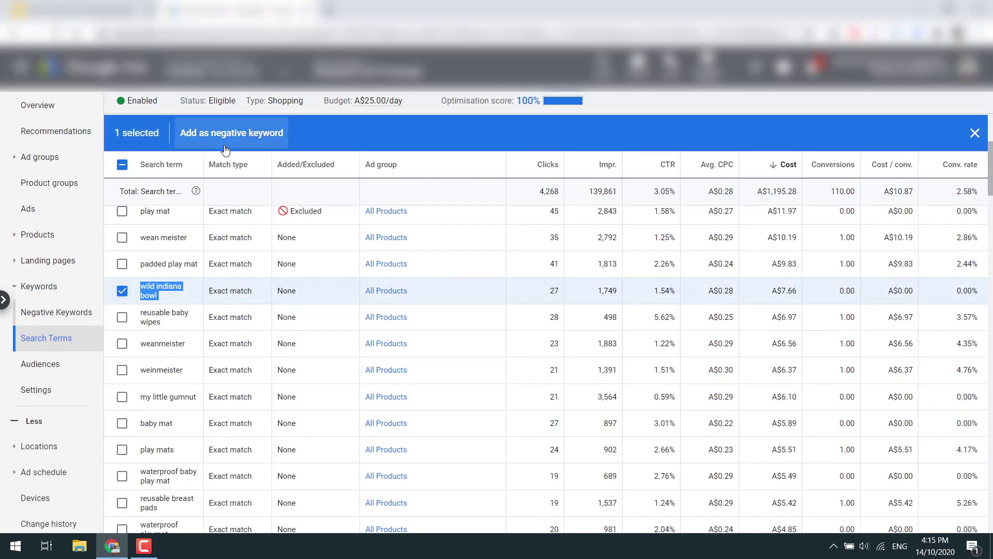
{"action": "left_click", "coordinate": [222, 148]}
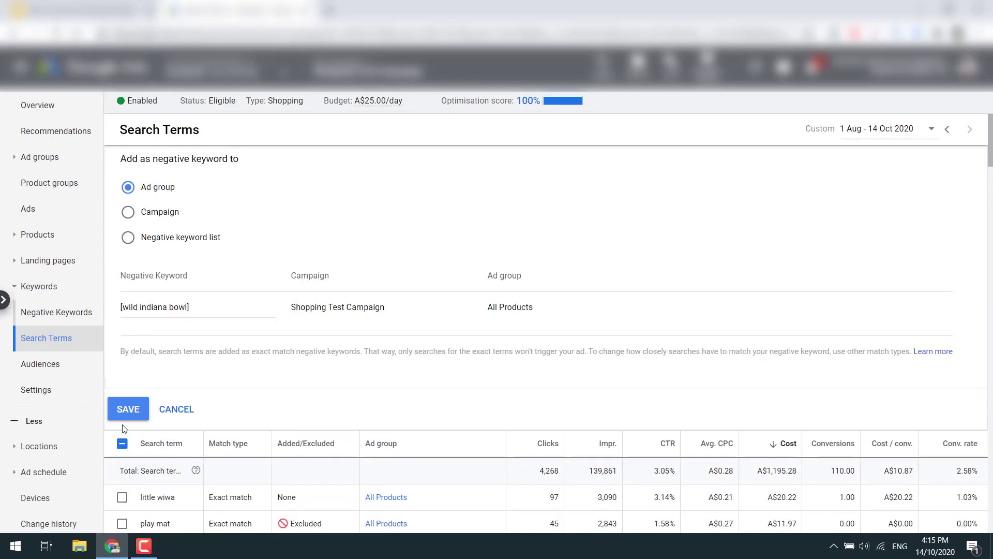
{"action": "left_click", "coordinate": [176, 409]}
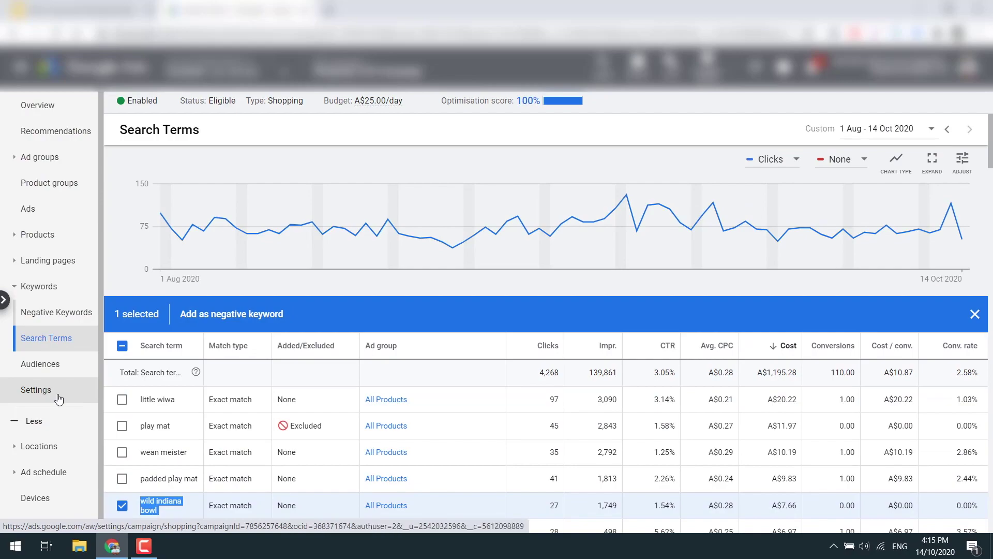
Open the campaign's Products report and sort it by Cost, highest first.
{"action": "scroll", "coordinate": [60, 399], "scroll_direction": "down", "scroll_amount": 1}
{"action": "left_click", "coordinate": [39, 228]}
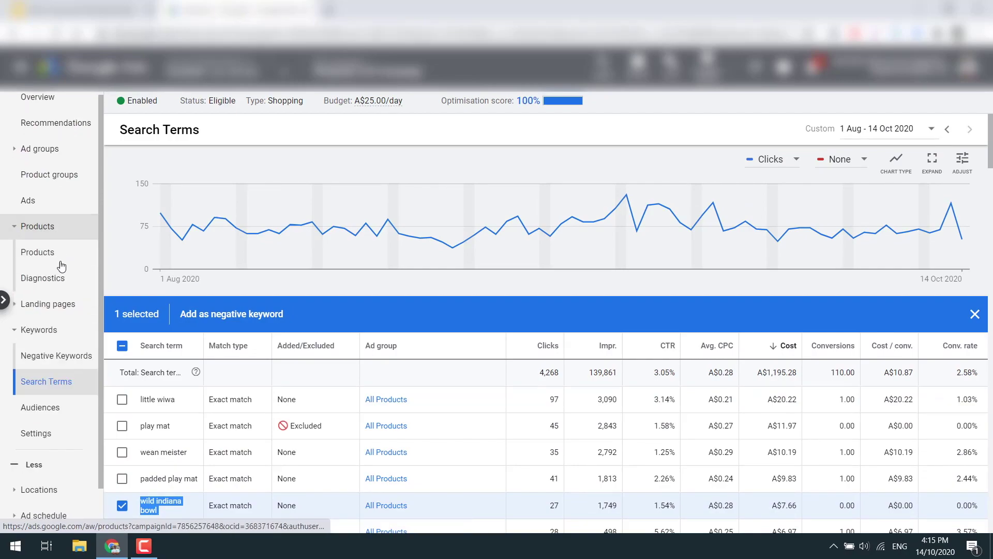
{"action": "left_click", "coordinate": [37, 252]}
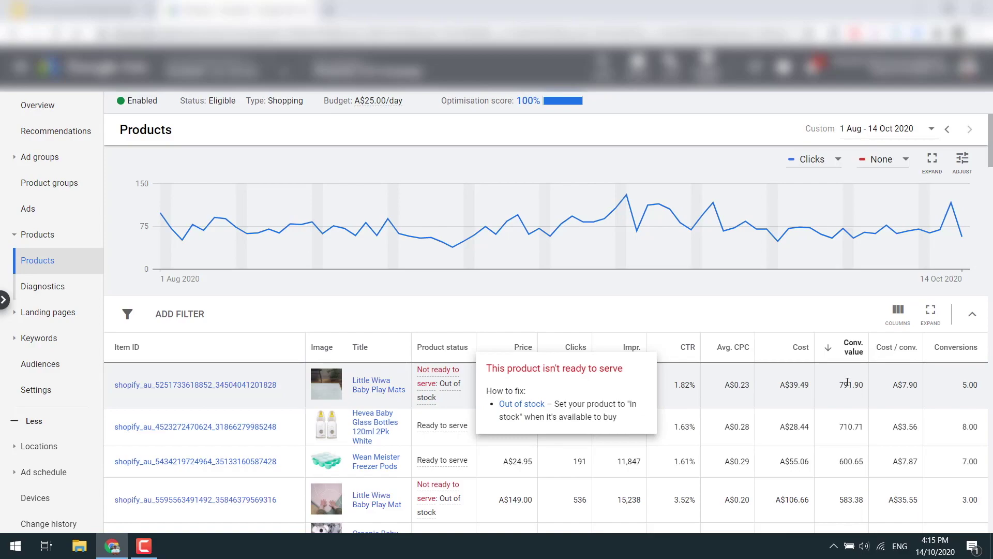
{"action": "scroll", "coordinate": [877, 416], "scroll_direction": "down", "scroll_amount": 2}
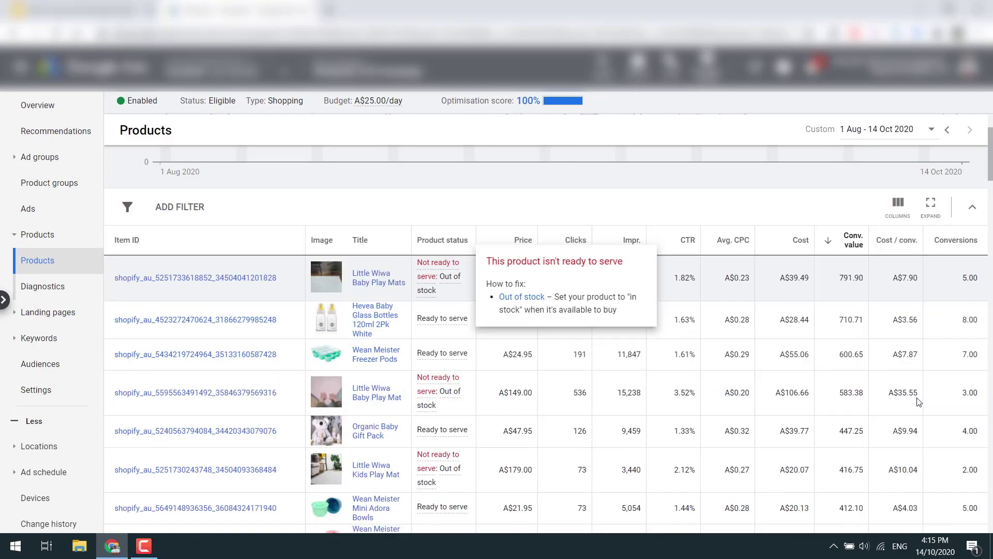
{"action": "scroll", "coordinate": [880, 420], "scroll_direction": "up", "scroll_amount": 2}
{"action": "left_click", "coordinate": [797, 345]}
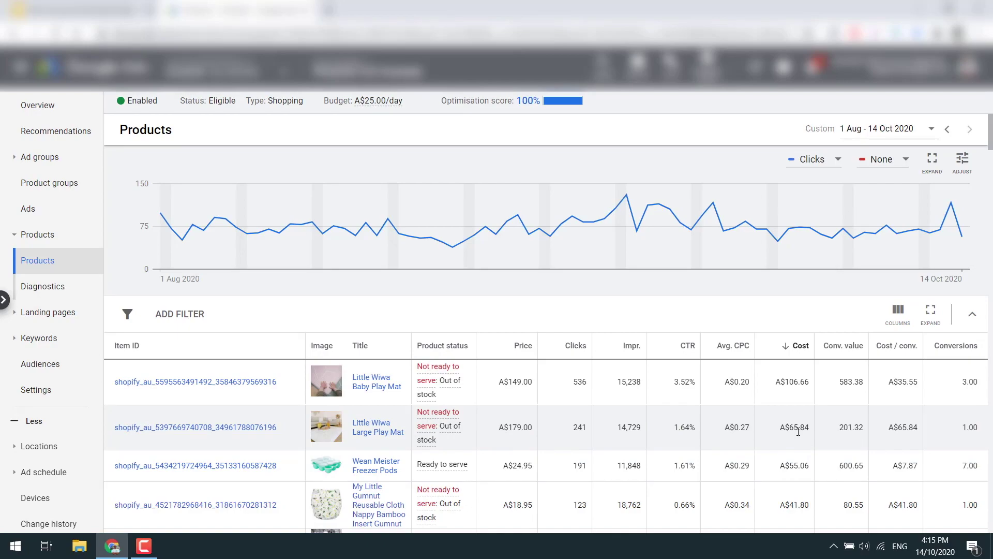
Review top product costs (Large Play Mat A$65.84, Bare and Boho mat A$23.00), then view Locations and Ad schedule.
{"action": "double_click", "coordinate": [798, 427]}
{"action": "double_click", "coordinate": [521, 428]}
{"action": "mouse_move", "coordinate": [431, 441]}
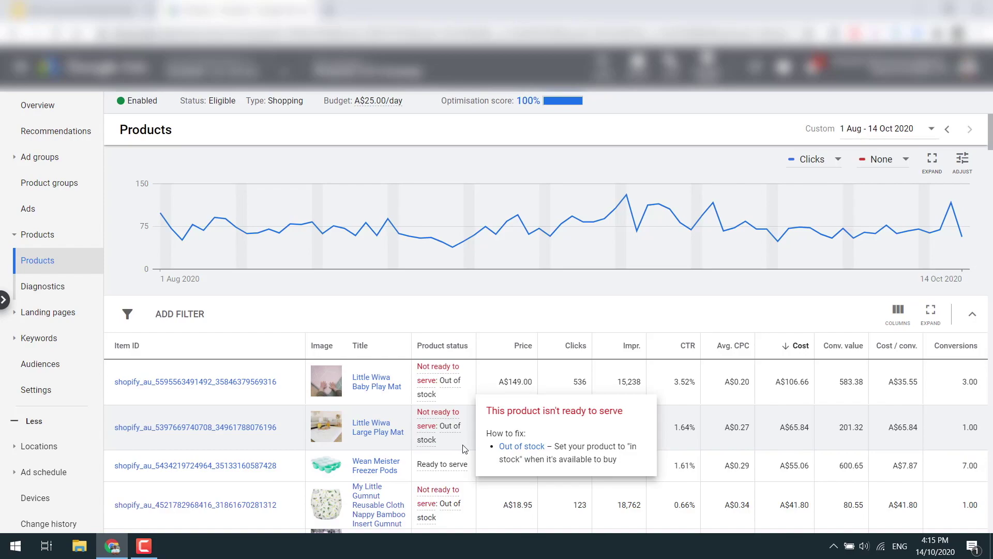
{"action": "scroll", "coordinate": [464, 449], "scroll_direction": "down", "scroll_amount": 6}
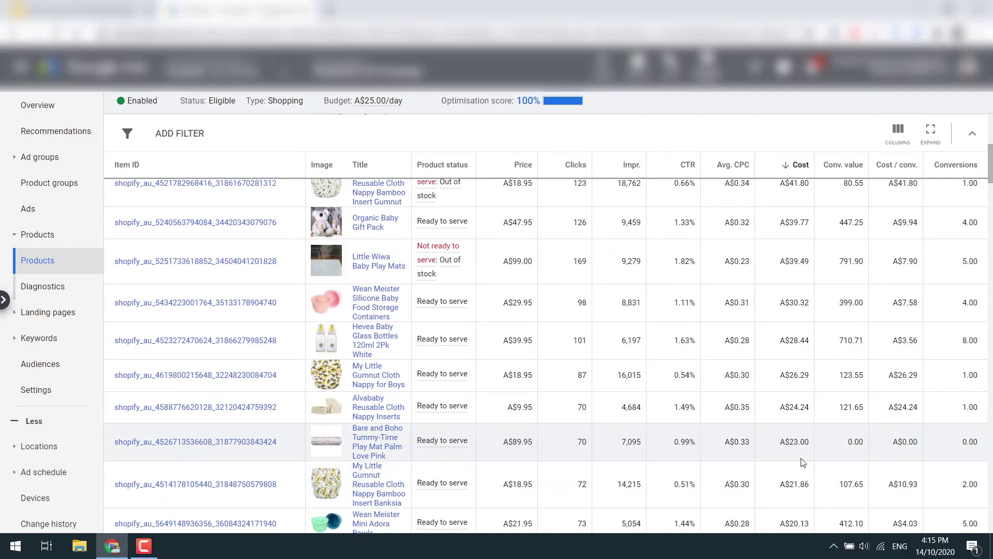
{"action": "double_click", "coordinate": [799, 439]}
{"action": "scroll", "coordinate": [654, 451], "scroll_direction": "down", "scroll_amount": 4}
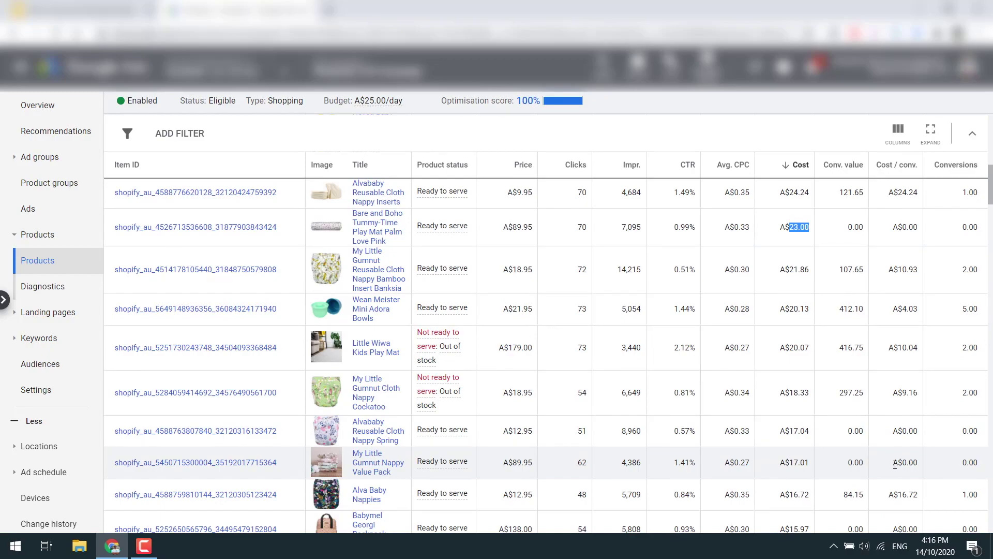
{"action": "scroll", "coordinate": [894, 464], "scroll_direction": "up", "scroll_amount": 6}
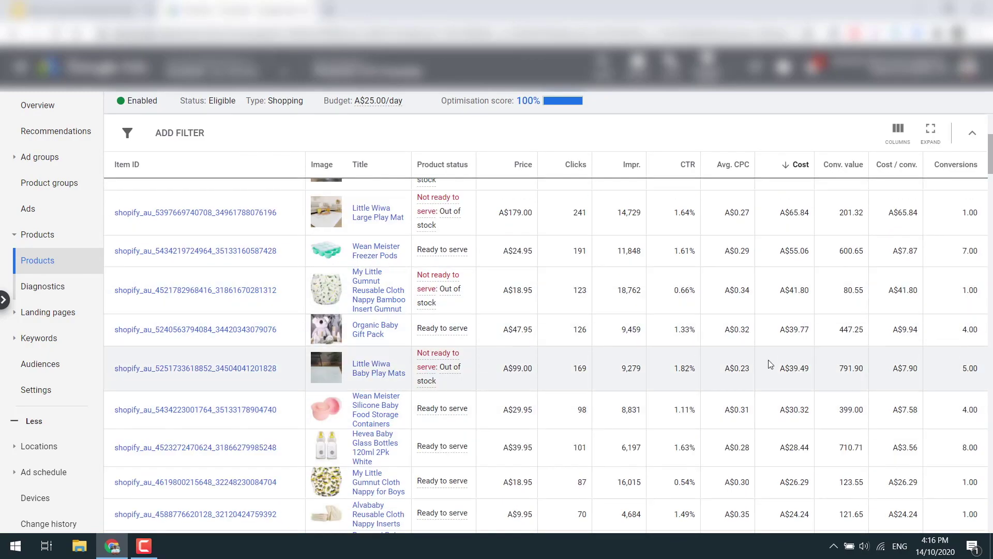
{"action": "scroll", "coordinate": [770, 363], "scroll_direction": "up", "scroll_amount": 4}
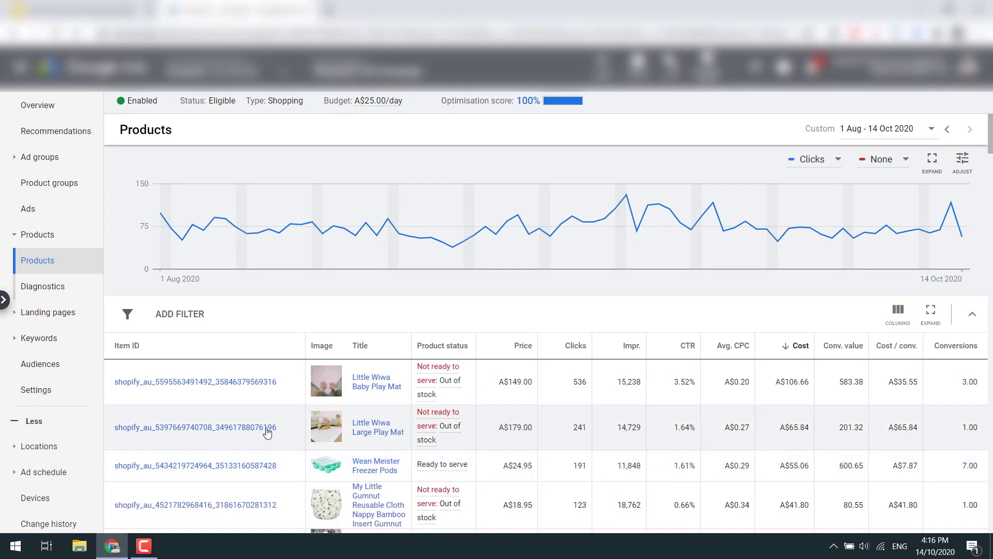
{"action": "left_click", "coordinate": [58, 450]}
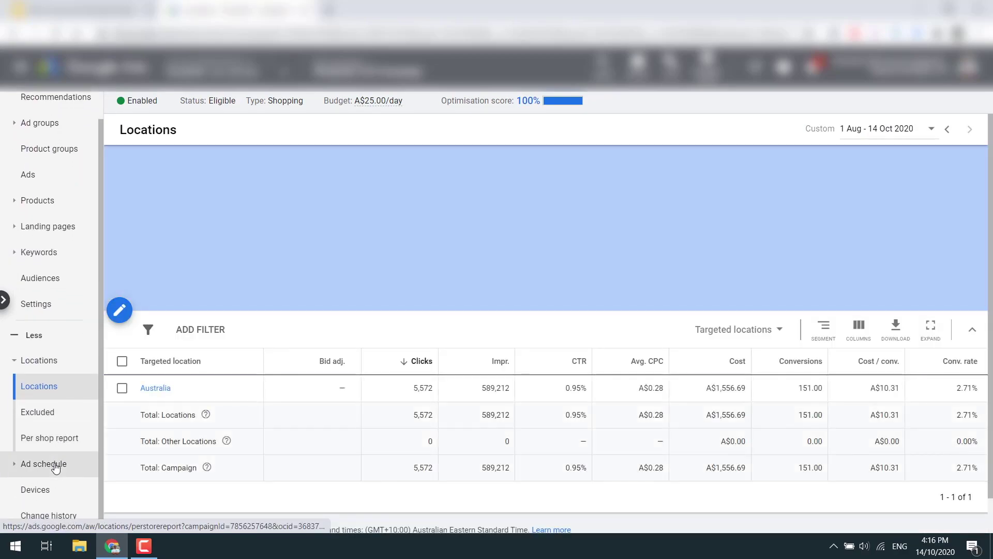
{"action": "left_click", "coordinate": [56, 467]}
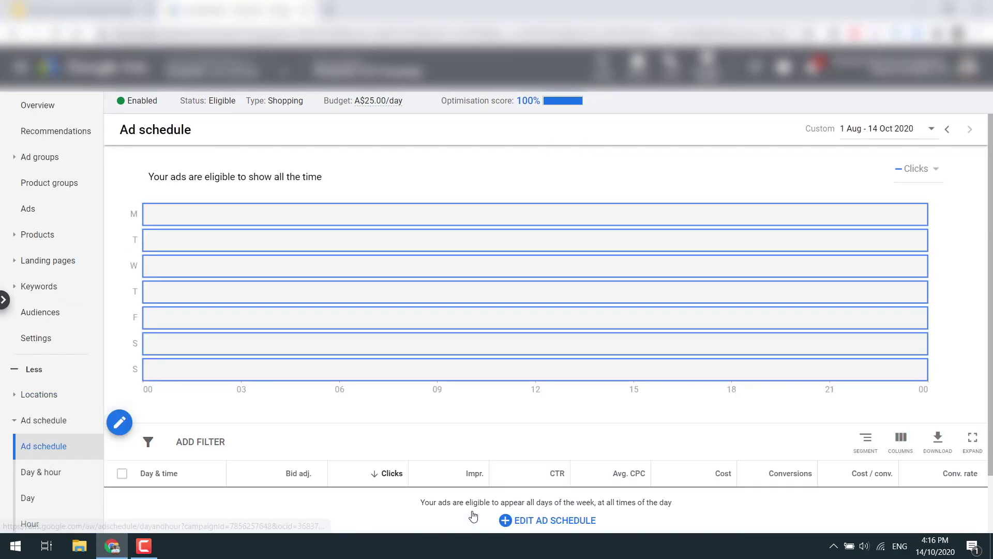